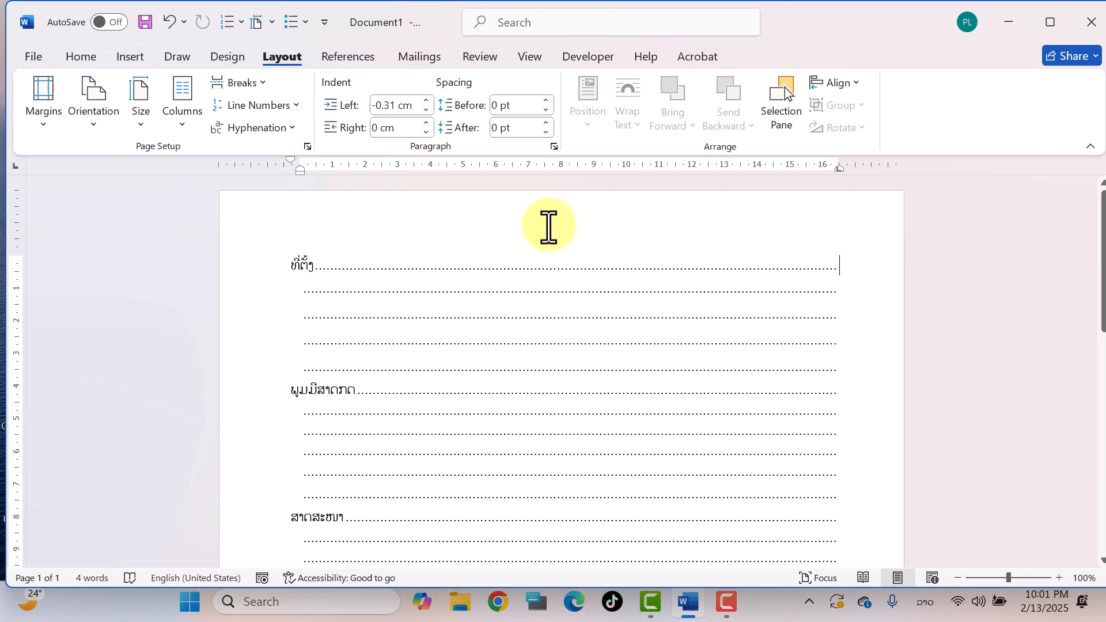
# - Create a new blank document and enter the Lao heading "ທີ່ຕັ້ງ" on its first line
pyautogui.click(36, 57)
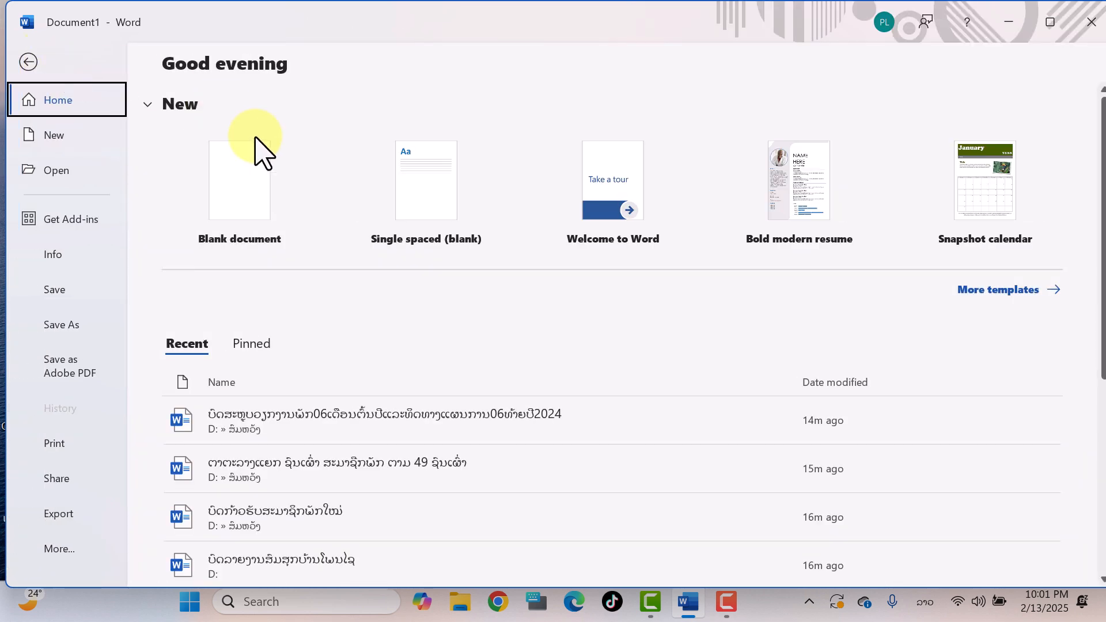
pyautogui.click(227, 184)
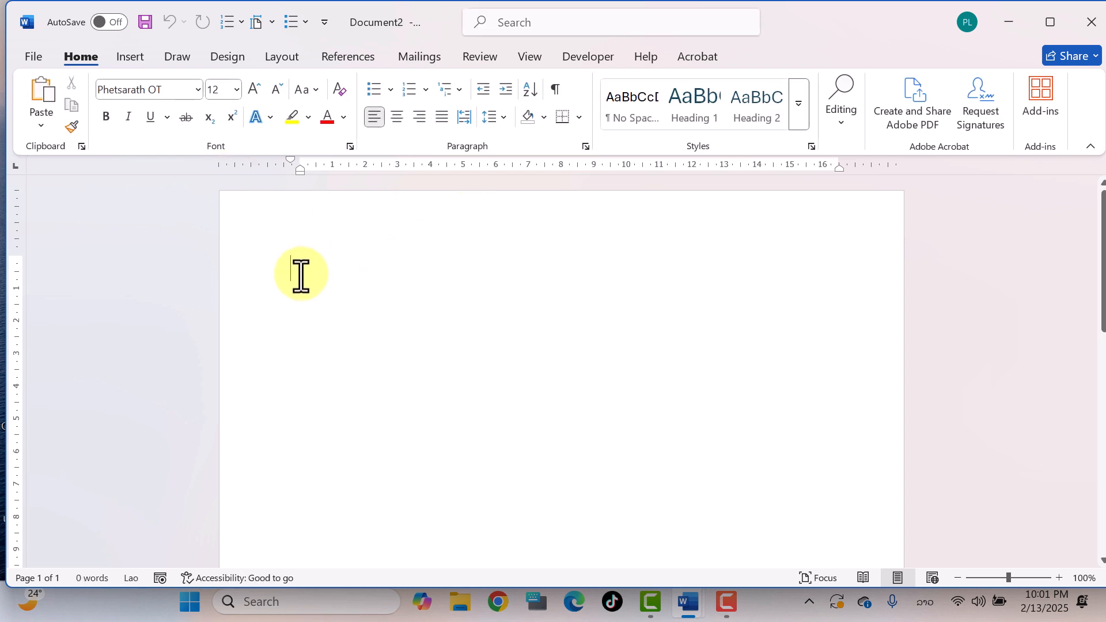
pyautogui.write('ດ')
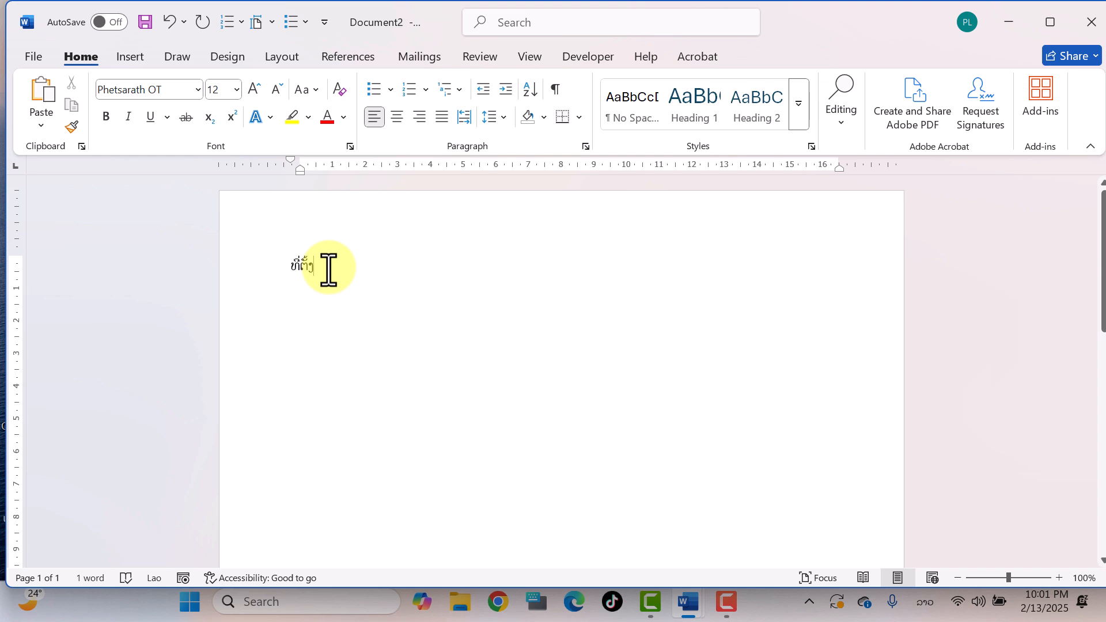
pyautogui.write('..')
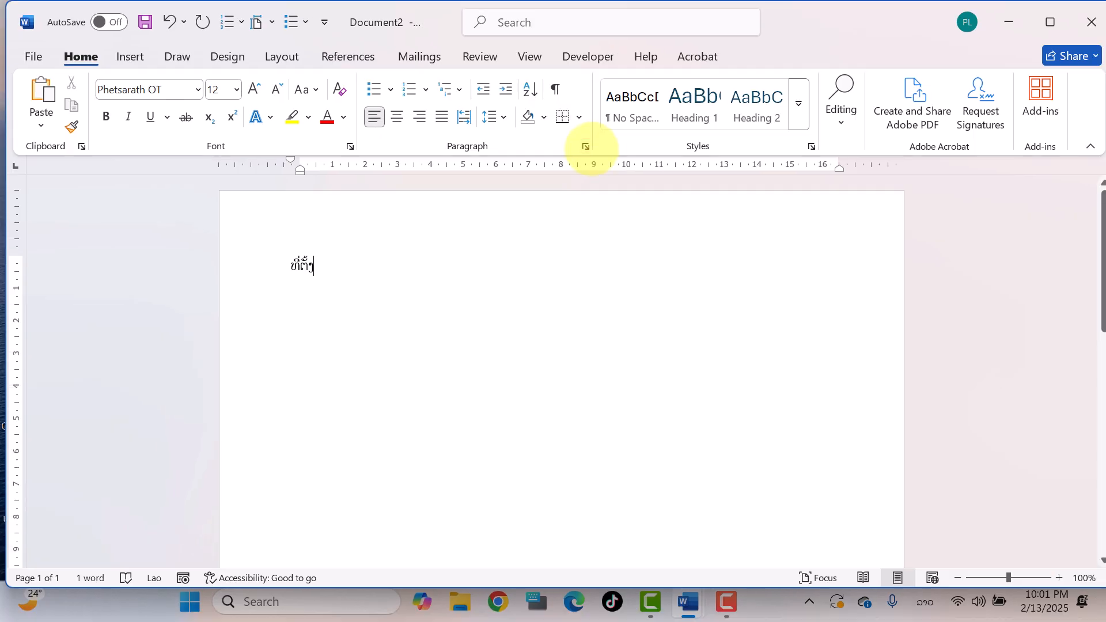
# - Open the tab stop settings for the "ທີ່ຕັ້ງ" paragraph and place the dialog clear of the heading
pyautogui.click(585, 146)
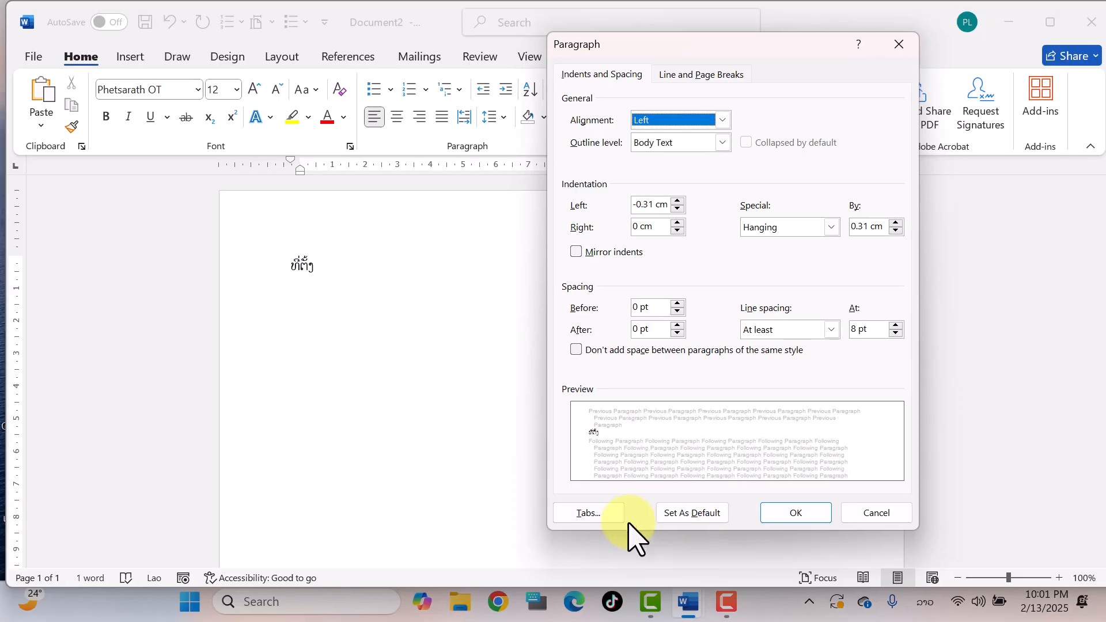
pyautogui.click(633, 523)
pyautogui.moveTo(544, 217); pyautogui.dragTo(397, 282)
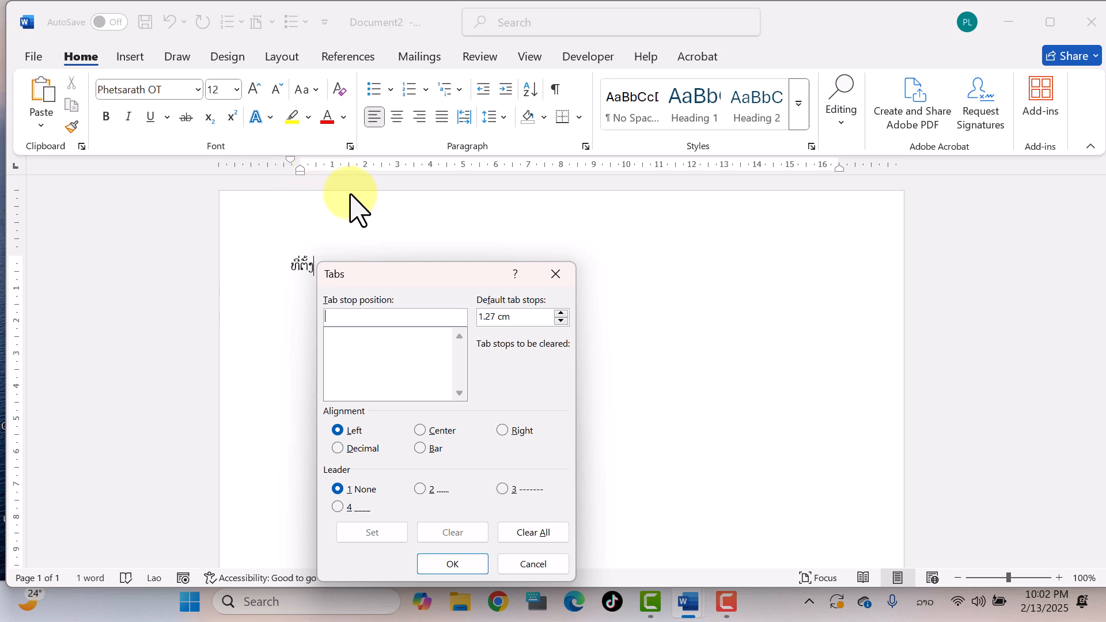
pyautogui.moveTo(395, 272); pyautogui.dragTo(620, 220)
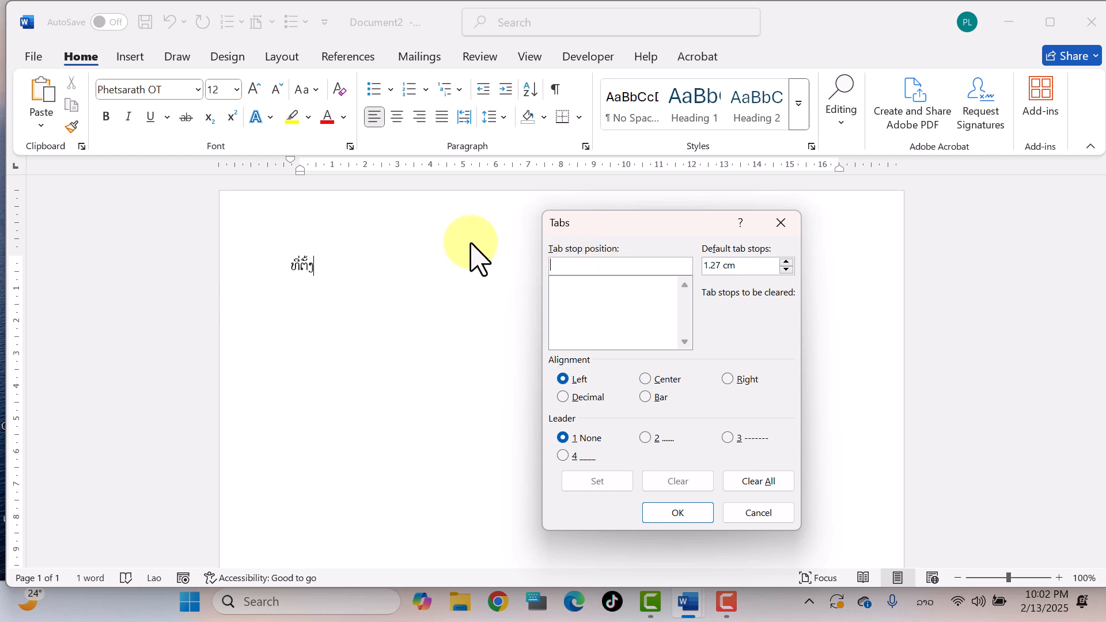
pyautogui.moveTo(683, 232); pyautogui.dragTo(455, 346)
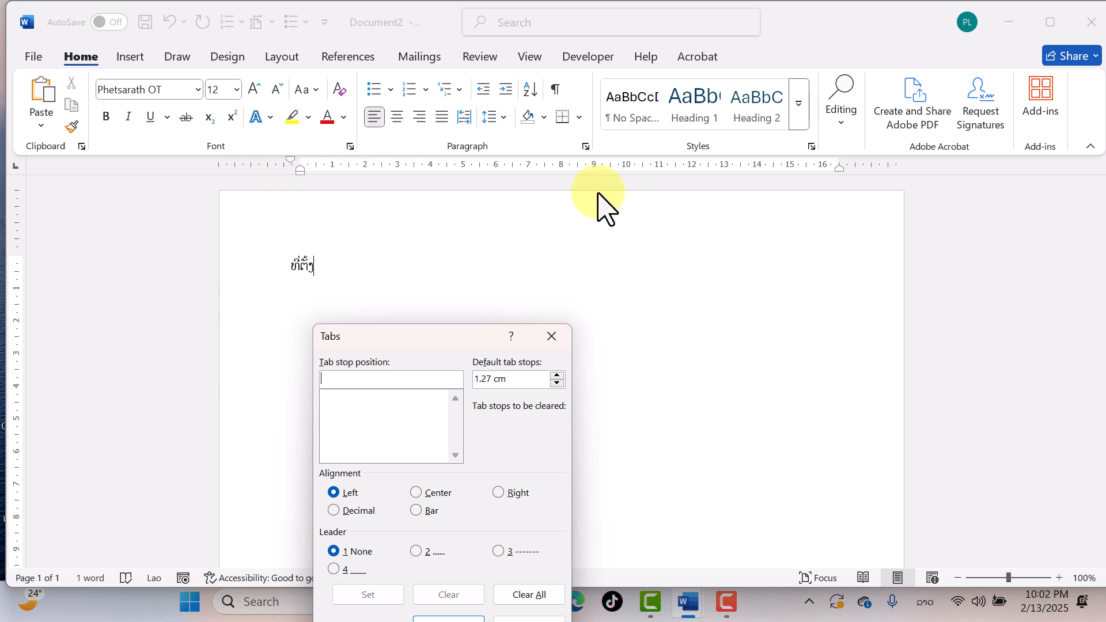
pyautogui.moveTo(437, 343); pyautogui.dragTo(652, 234)
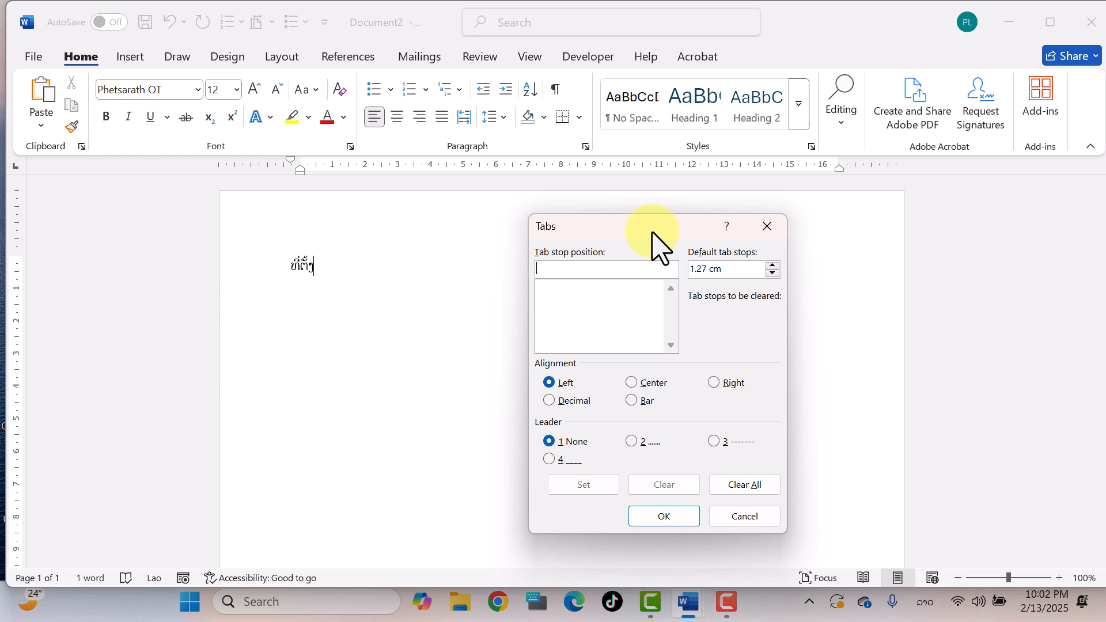
pyautogui.moveTo(656, 239); pyautogui.dragTo(560, 236)
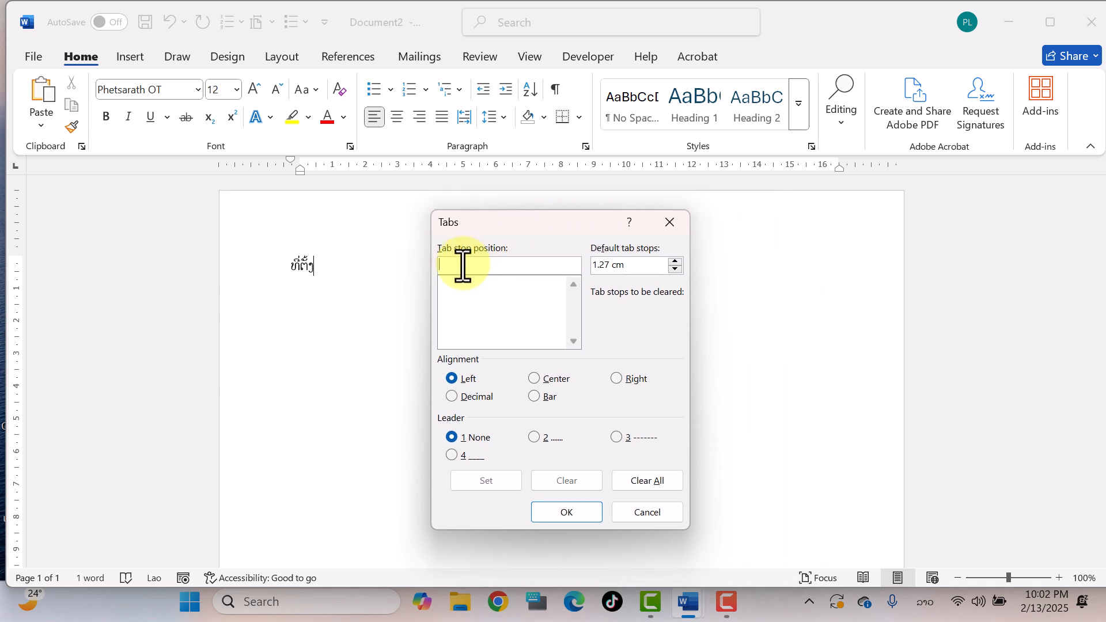
# - Add a left-aligned tab stop at 17 cm with dotted leader style 2 to the heading's paragraph
pyautogui.press('super+space')
pyautogui.press('super+space')
pyautogui.write('1')
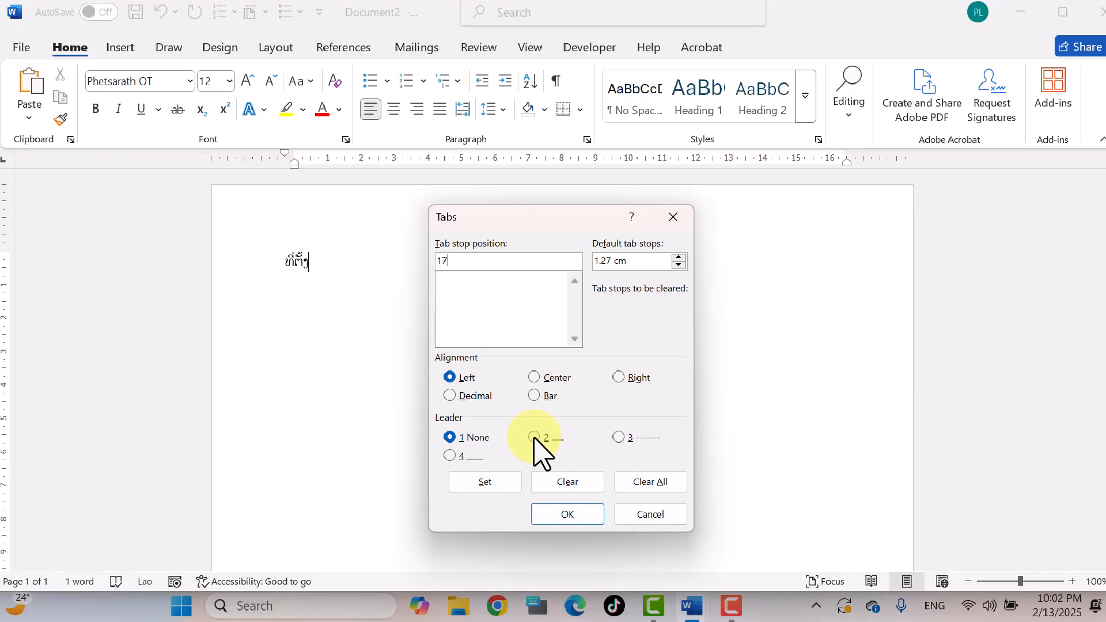
pyautogui.click(533, 438)
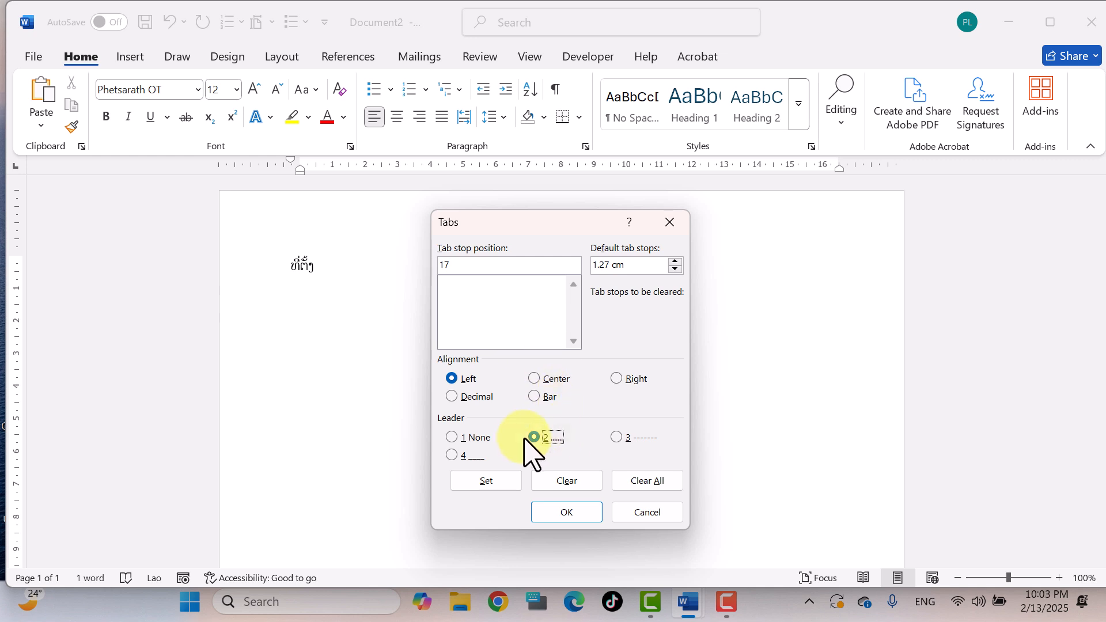
pyautogui.click(490, 487)
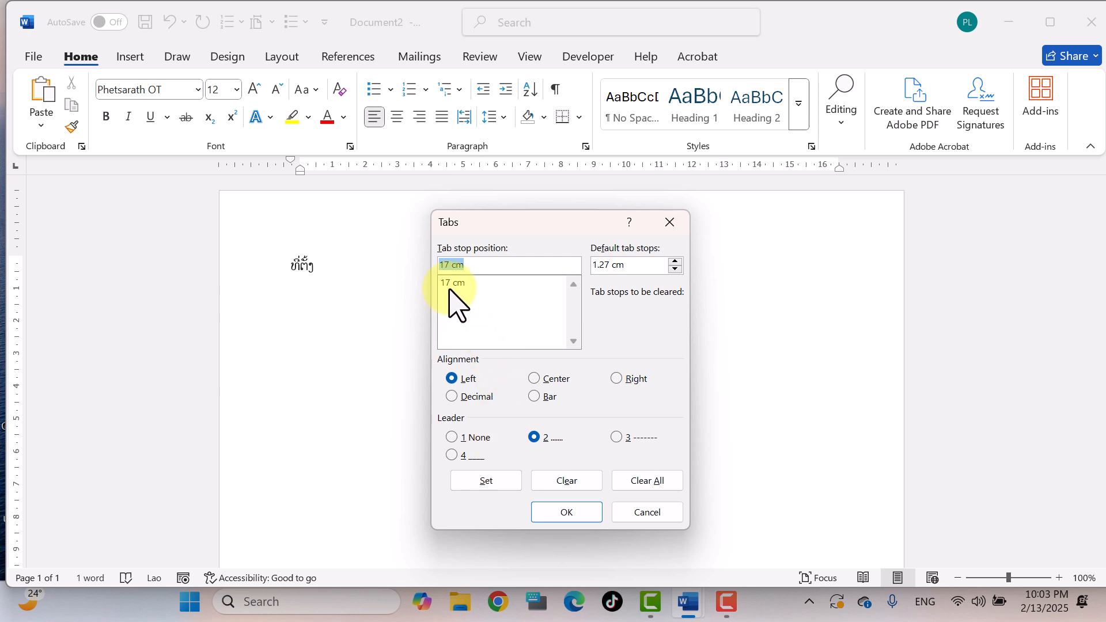
pyautogui.click(566, 512)
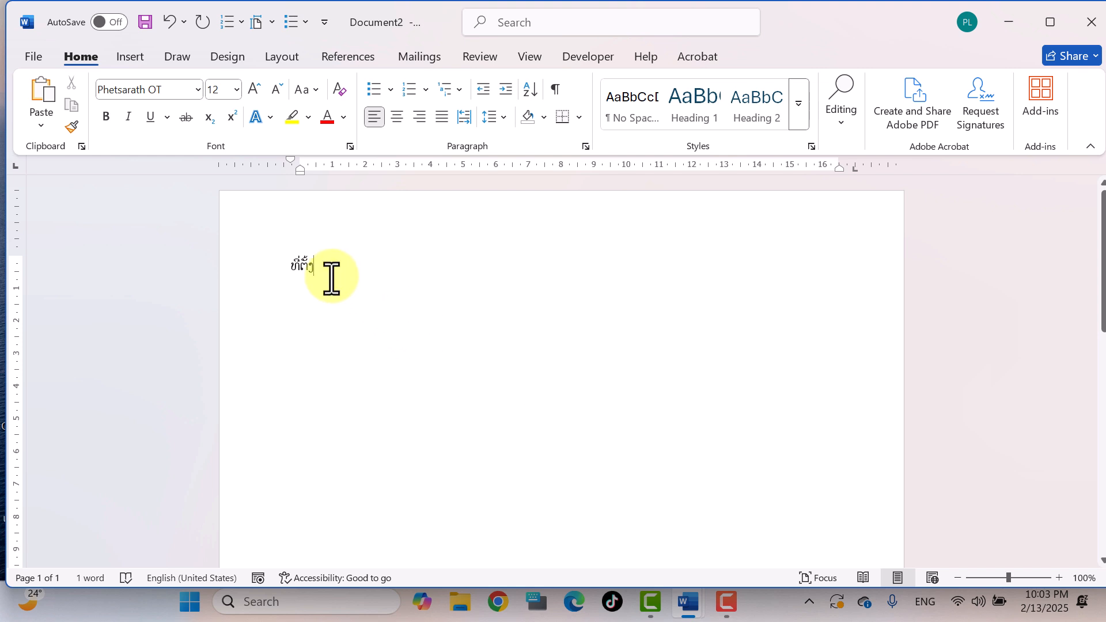
# - Fill the area beneath the "ທີ່ຕັ້ງ" heading with seven full-width dotted leader lines
pyautogui.press('Tab')
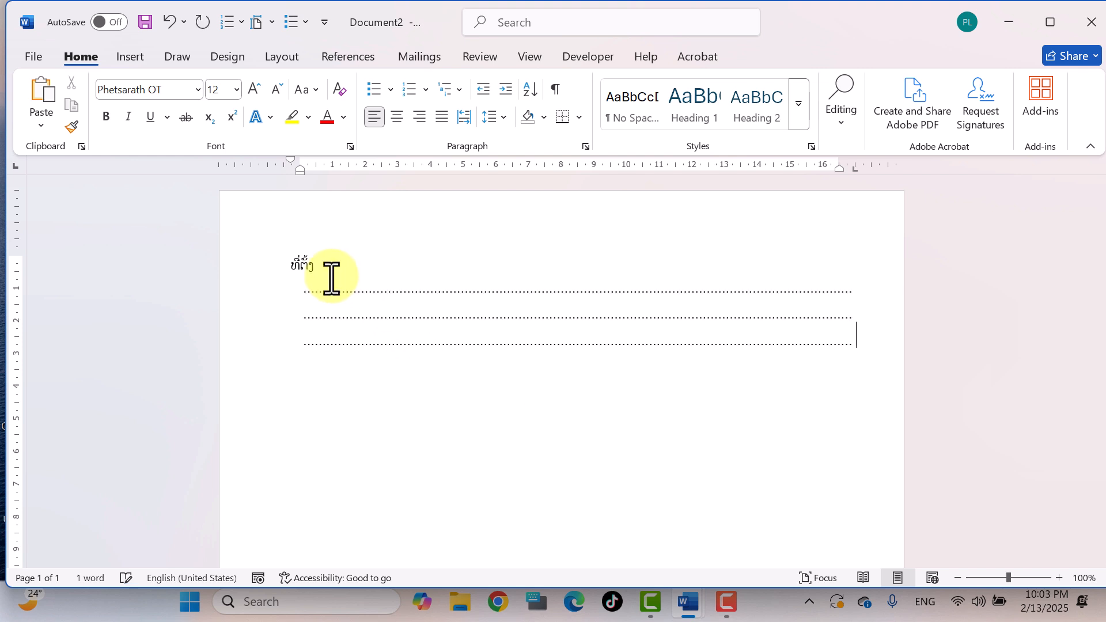
pyautogui.press('Return')
pyautogui.press('Tab')
pyautogui.press('Return')
pyautogui.press('Tab')
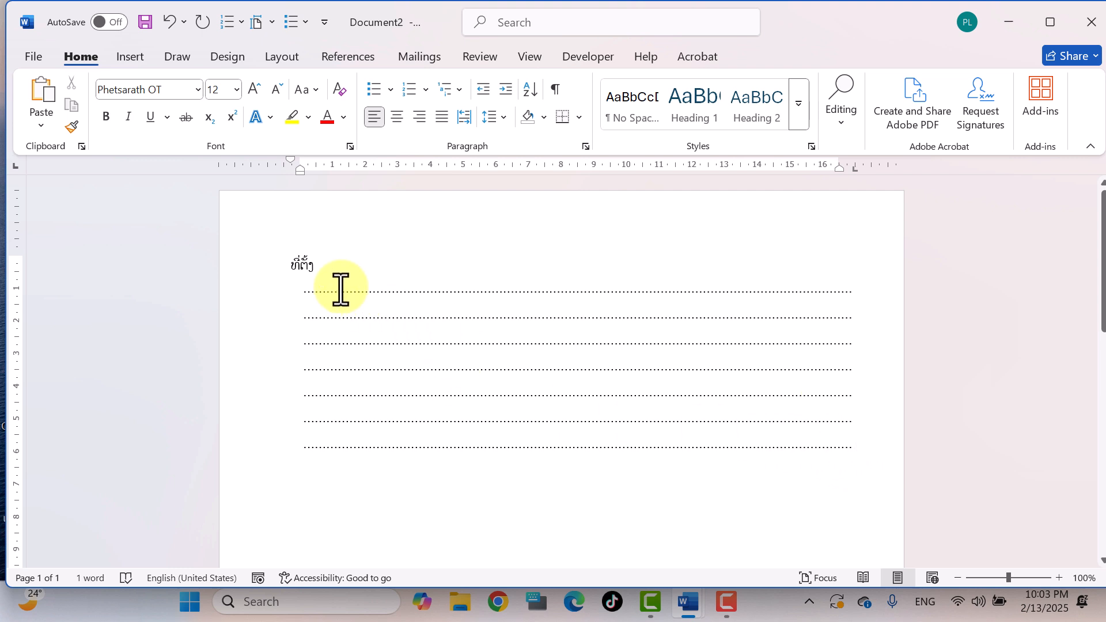
# - Move the dotted lines' tab stop back to the right indent and run the dotted leader directly after the "ທີ່ຕັ້ງ" heading
pyautogui.click(316, 267)
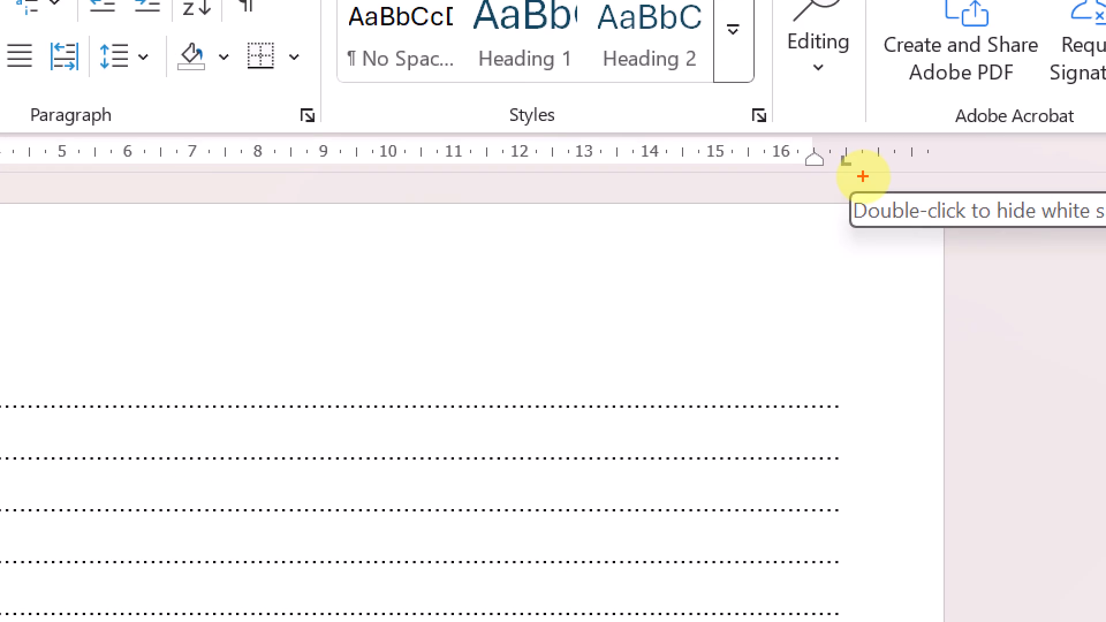
pyautogui.moveTo(836, 148); pyautogui.dragTo(859, 176)
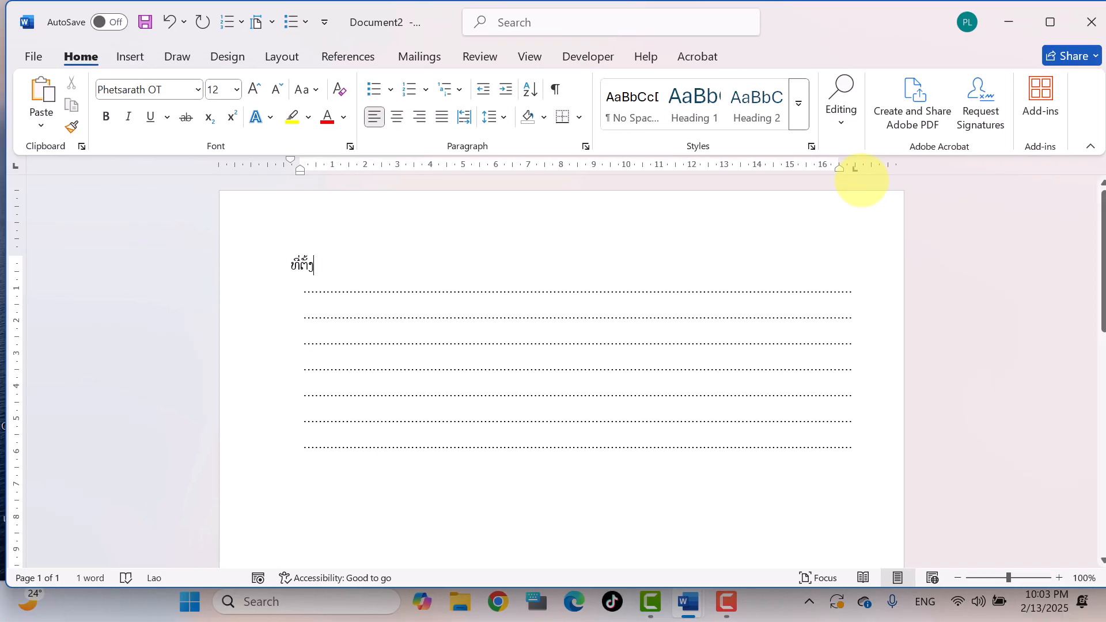
pyautogui.moveTo(857, 169); pyautogui.dragTo(850, 170)
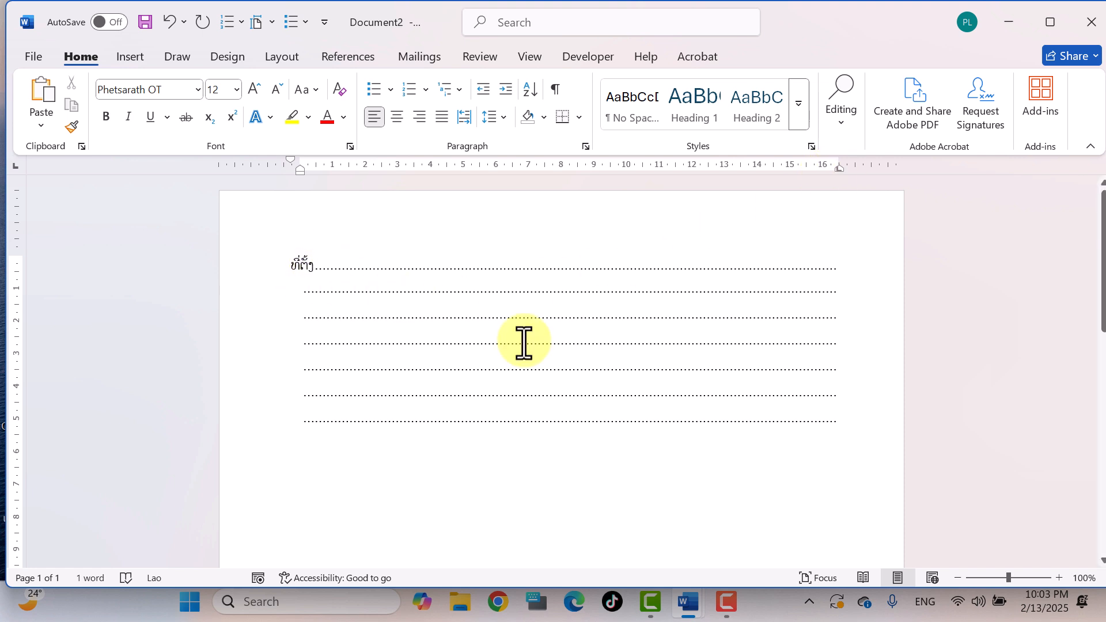
# - Add a second Lao heading, "ຊົນເຜົ່າ", on a new line below the last dotted line
pyautogui.click(848, 425)
pyautogui.press('Return')
pyautogui.write('-')
pyautogui.press('super+space')
pyautogui.press('super+space')
pyautogui.press('super+space')
pyautogui.write('ຊ')
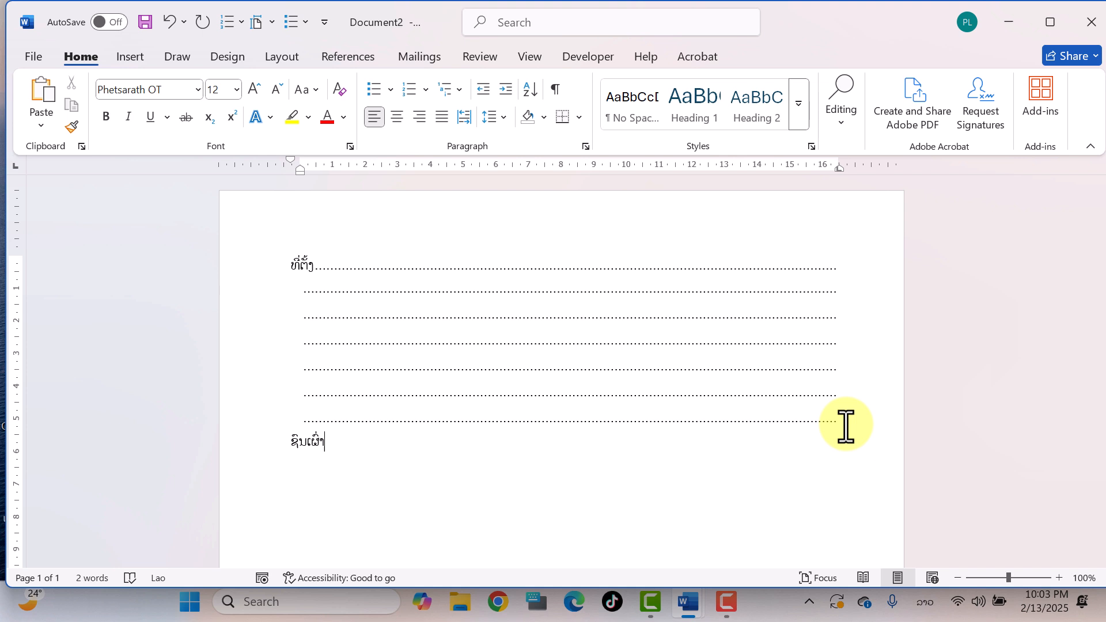
# - Extend a dotted leader after the "ຊົນເຜົ່າ" heading and add four full-width dotted lines beneath it
pyautogui.press('Return')
pyautogui.press('Tab')
pyautogui.press('Return')
pyautogui.press('Tab')
pyautogui.press('Return')
pyautogui.press('Tab')
pyautogui.scroll(-3, 845, 426)
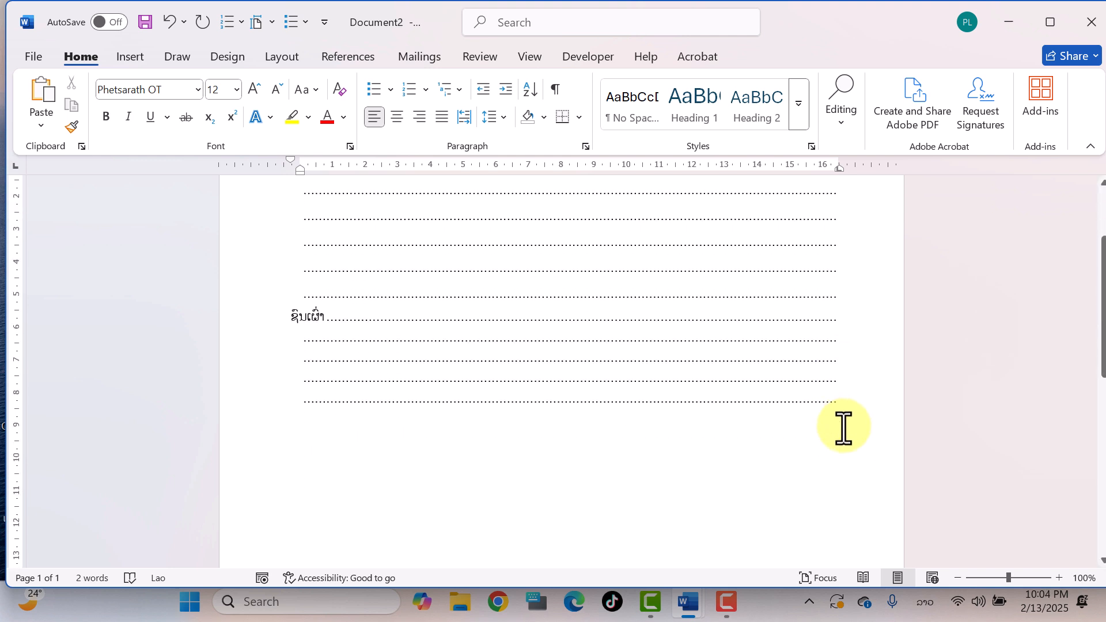
pyautogui.scroll(3, 844, 426)
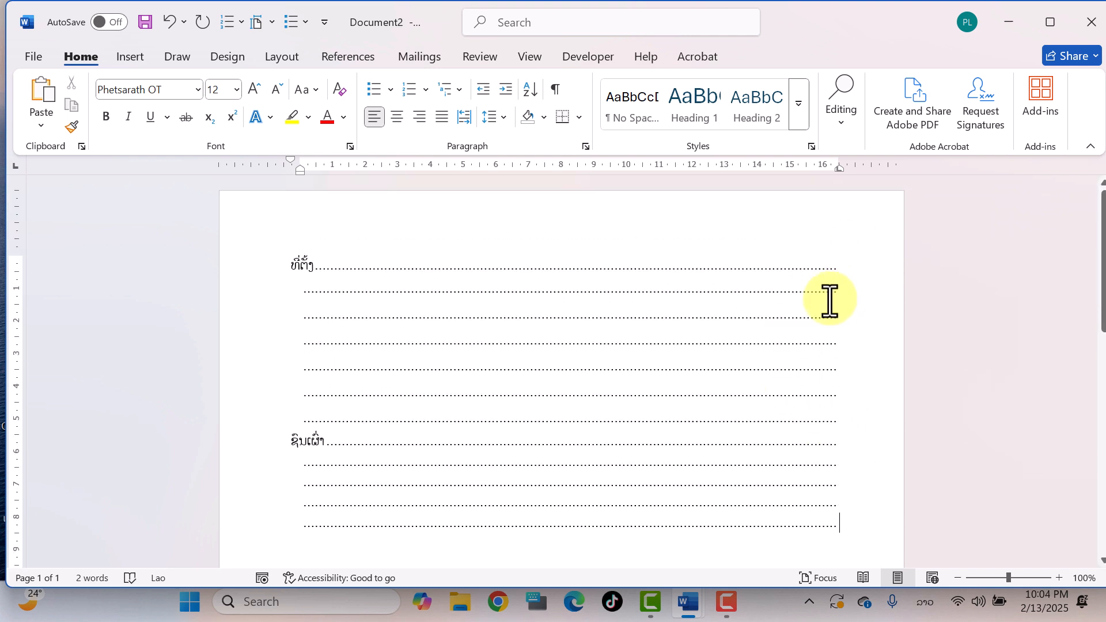